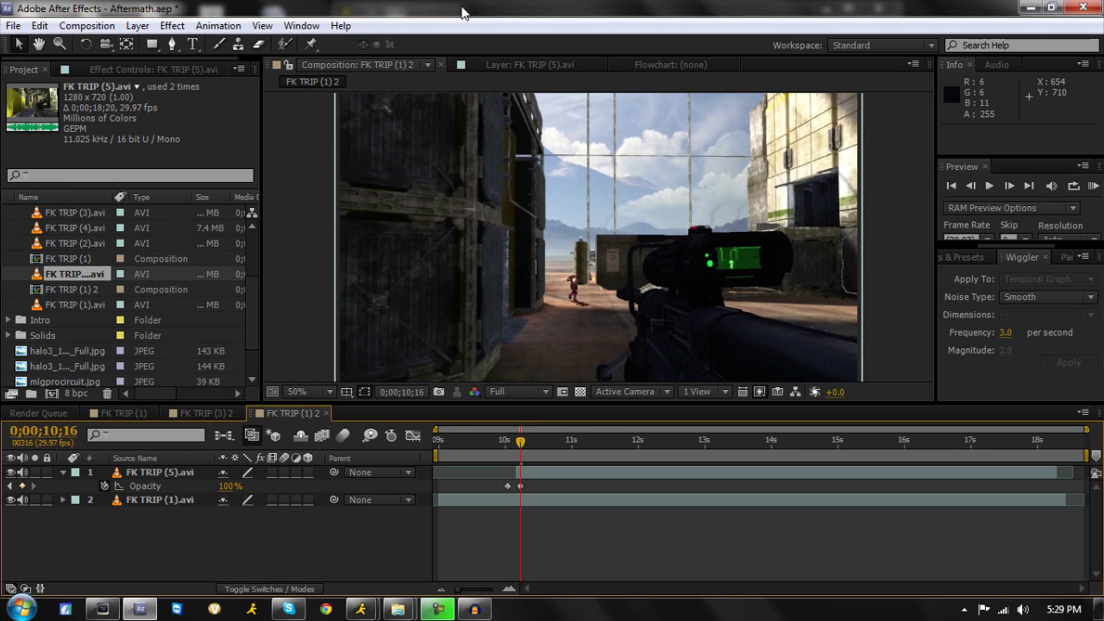
# - Scrub through the FK TRIP (5).avi fade from about 10;01 to 10;25 to preview the transition
pyautogui.moveTo(520, 443); pyautogui.dragTo(472, 443)
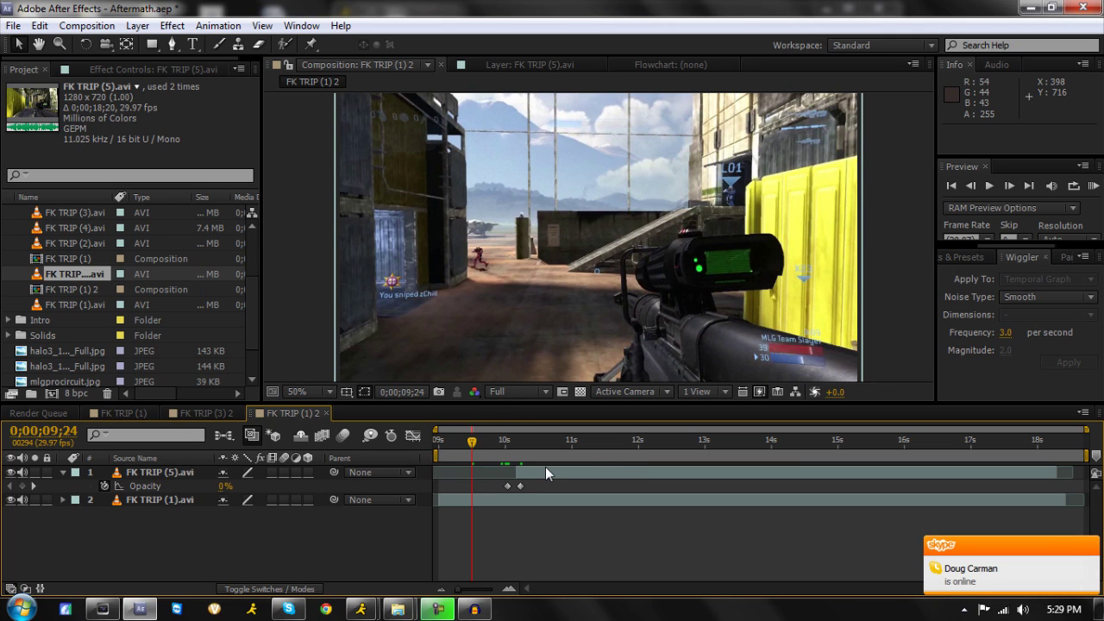
pyautogui.moveTo(472, 441)
pyautogui.mouseDown()
pyautogui.moveTo(492, 438)
pyautogui.moveTo(473, 442)
pyautogui.mouseUp()
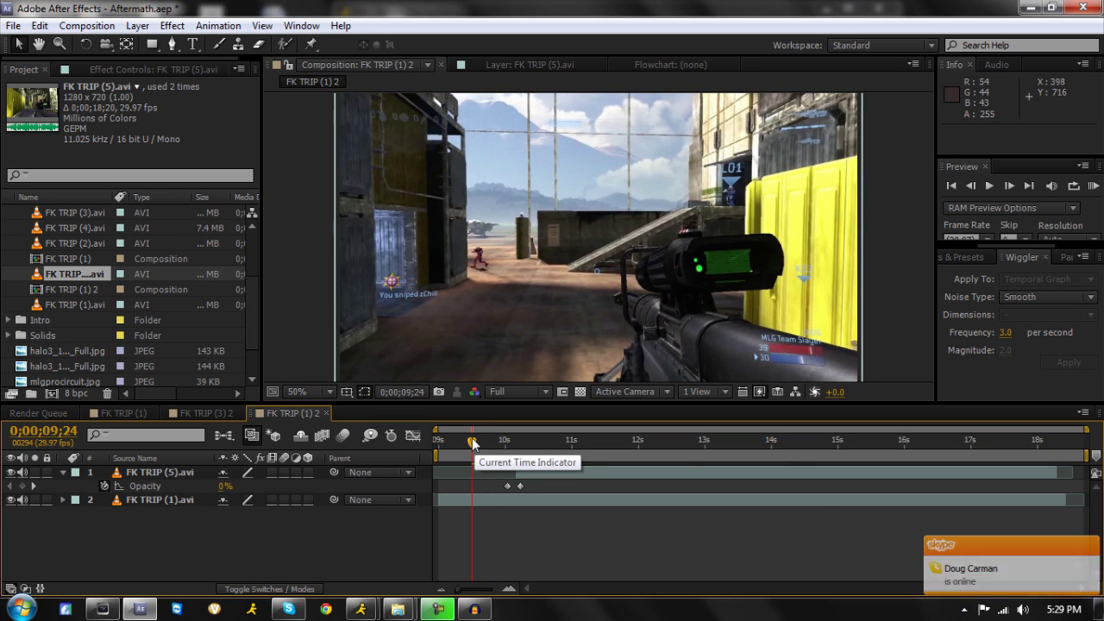
pyautogui.click(528, 474)
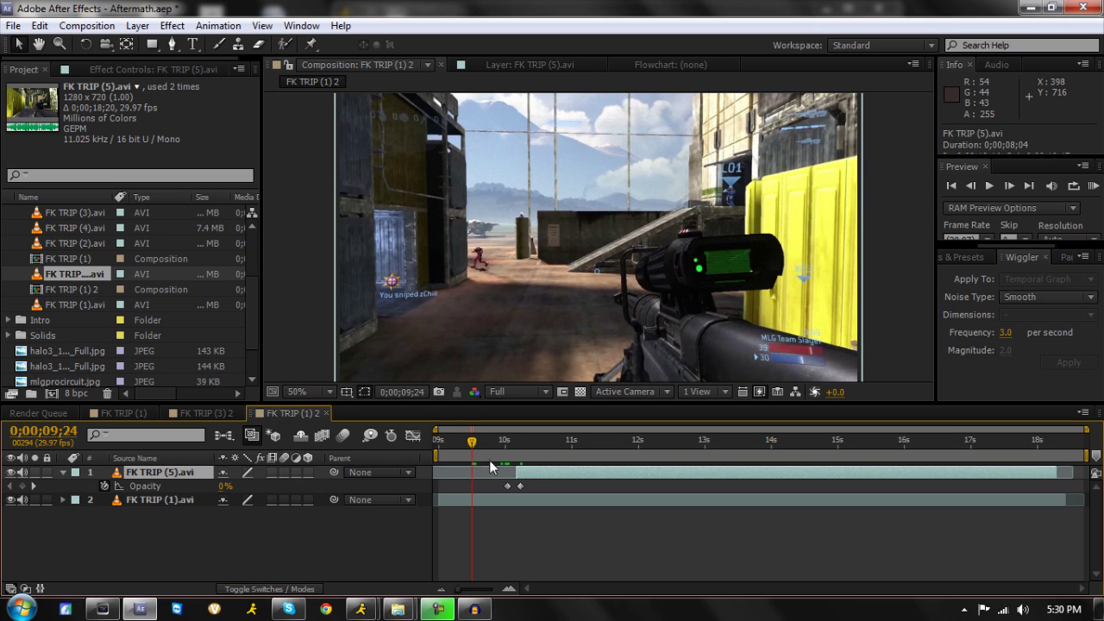
pyautogui.moveTo(473, 442); pyautogui.dragTo(536, 491)
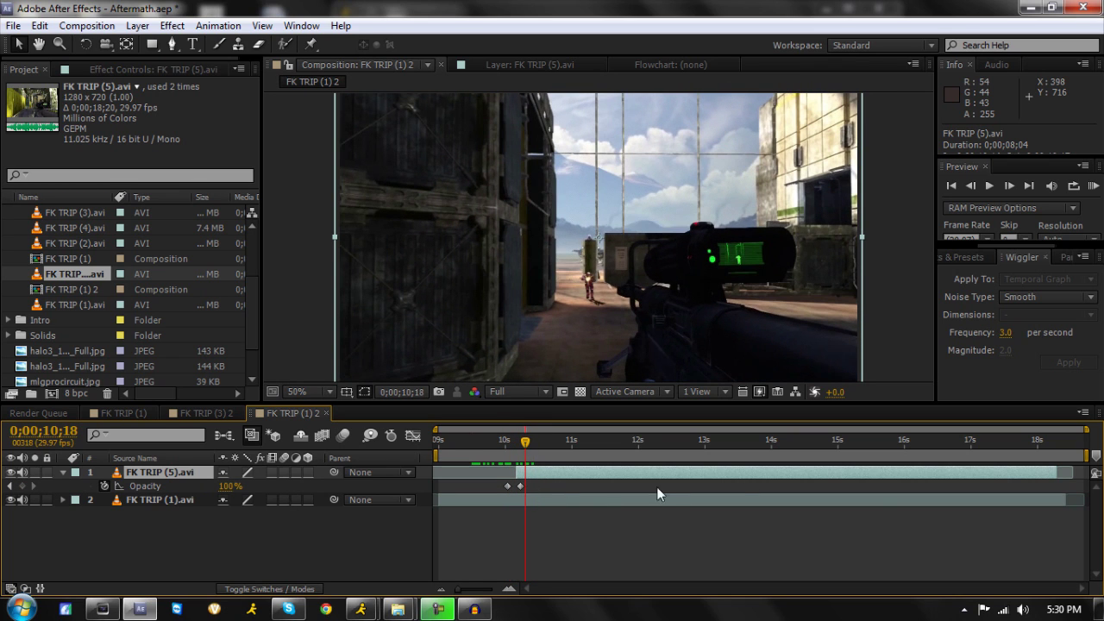
pyautogui.click(522, 447)
pyautogui.moveTo(507, 457); pyautogui.dragTo(541, 458)
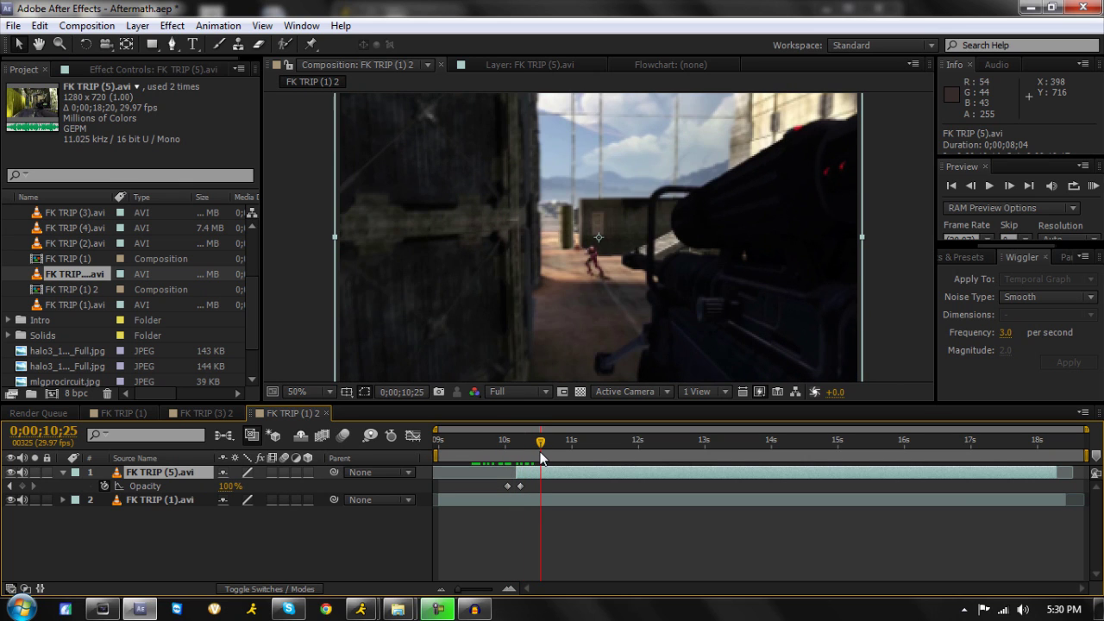
pyautogui.click(535, 450)
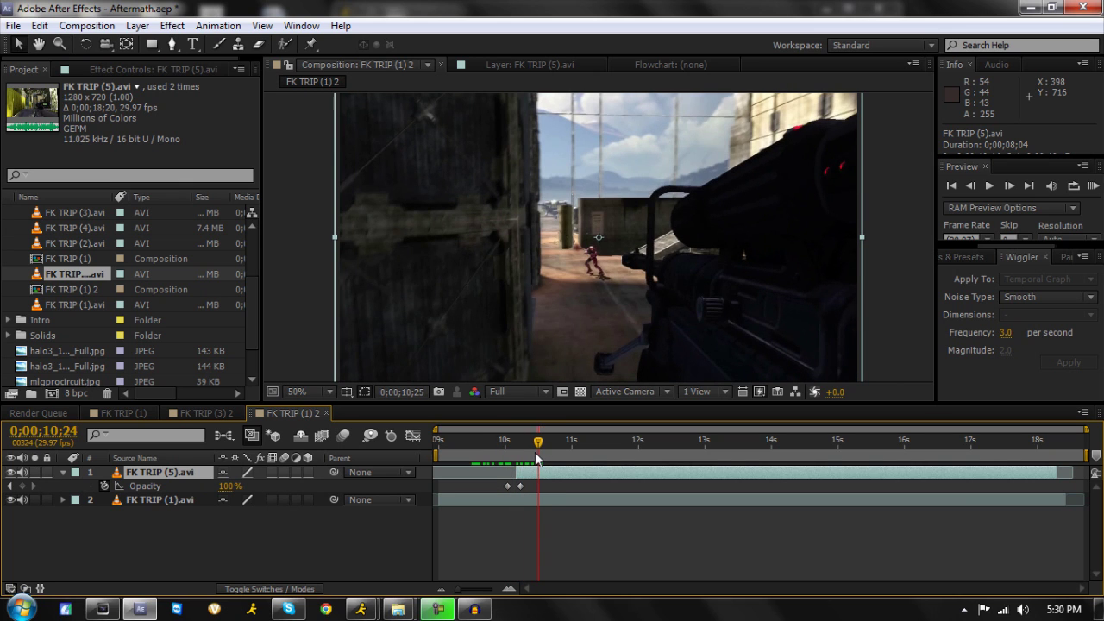
# - Try shifting FK TRIP (5).avi slightly later, undo it, and re-scrub the fade around 10;10–10;15
pyautogui.moveTo(546, 472); pyautogui.dragTo(556, 472)
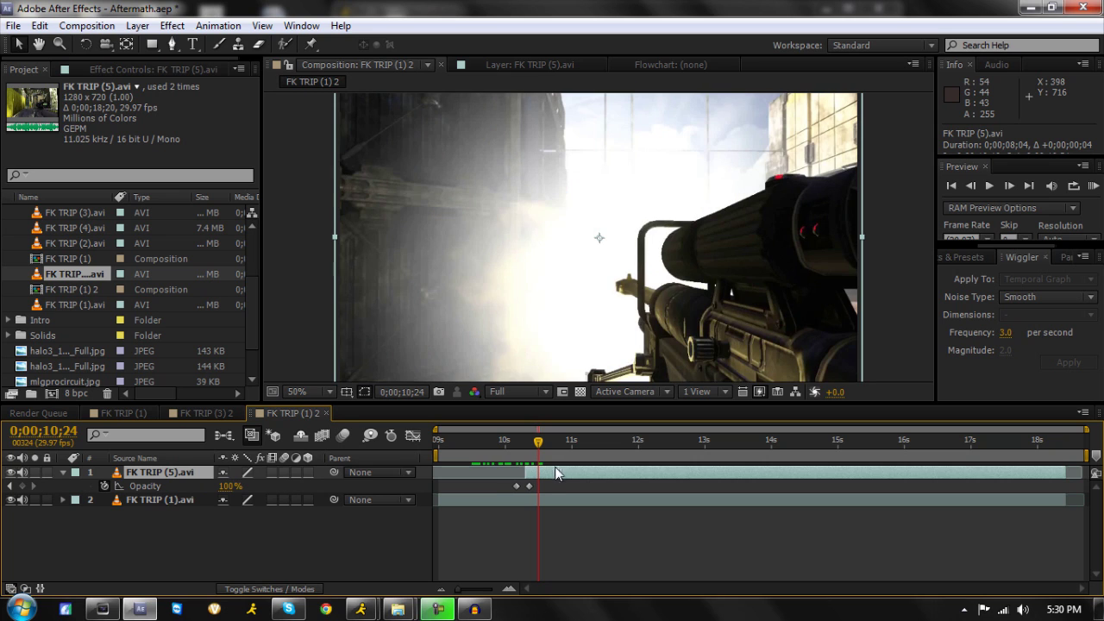
pyautogui.moveTo(536, 452); pyautogui.dragTo(525, 449)
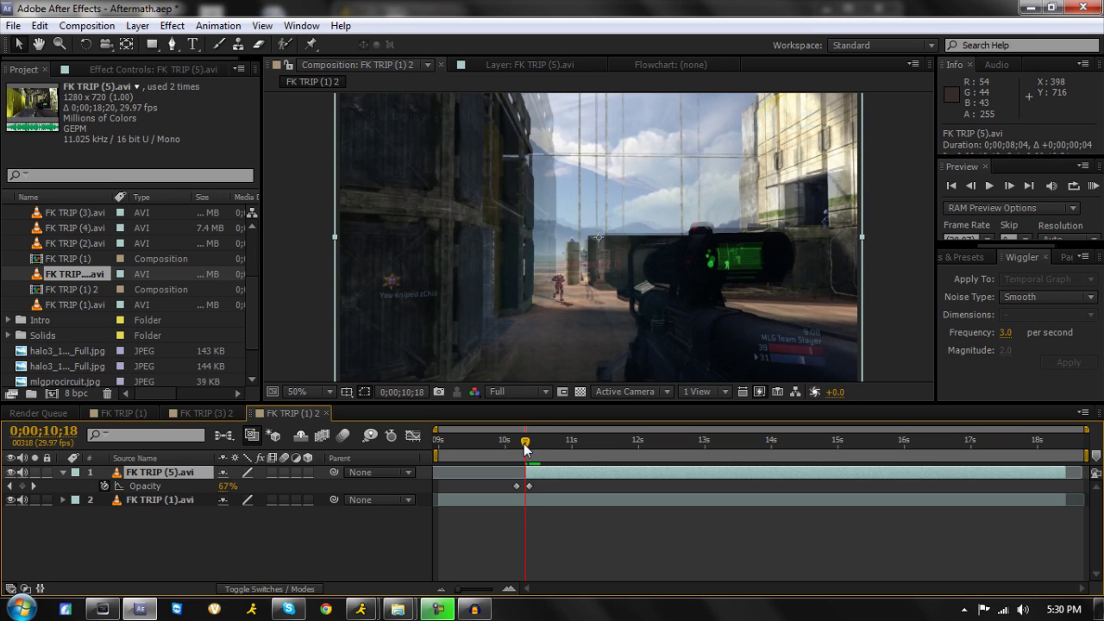
pyautogui.hotkey('ctrl', 'z')
pyautogui.click(539, 463)
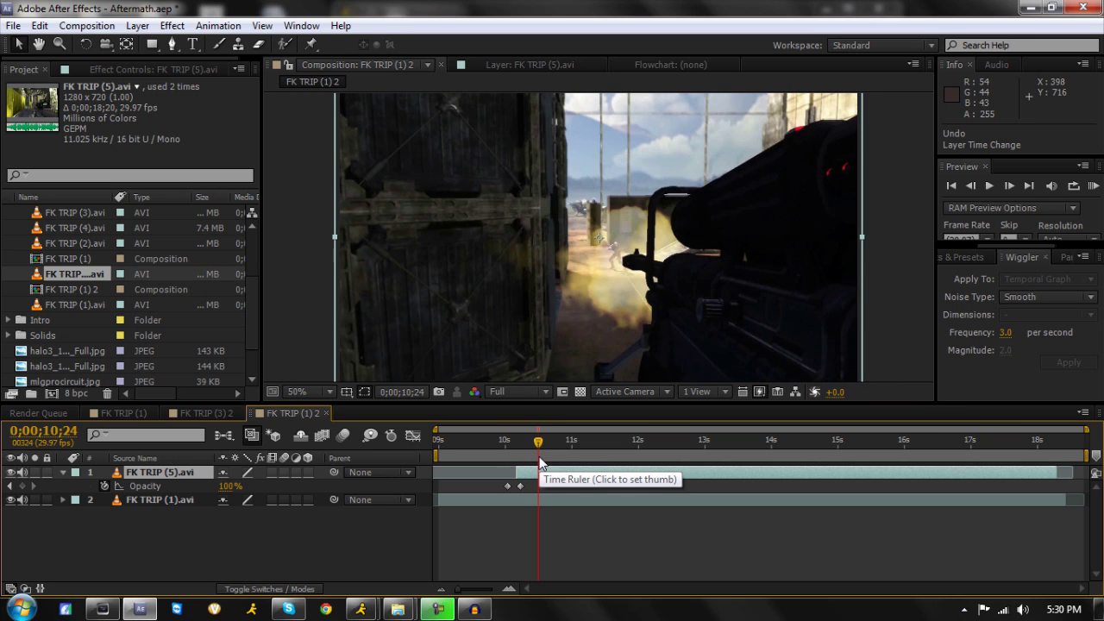
pyautogui.moveTo(538, 441); pyautogui.dragTo(512, 448)
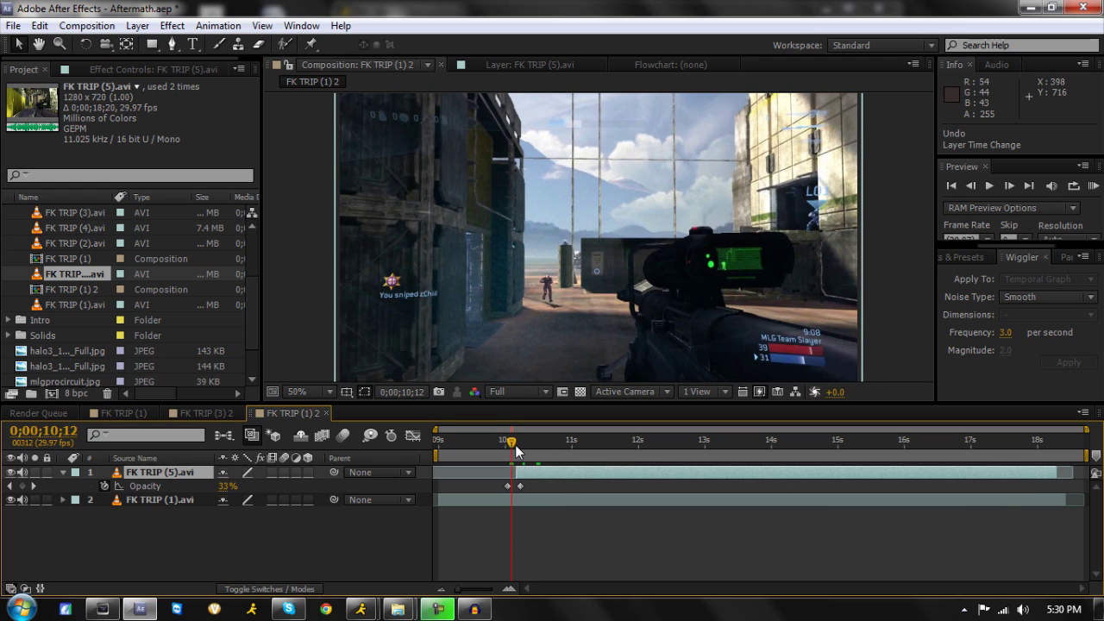
pyautogui.click(520, 440)
pyautogui.moveTo(520, 442); pyautogui.dragTo(495, 447)
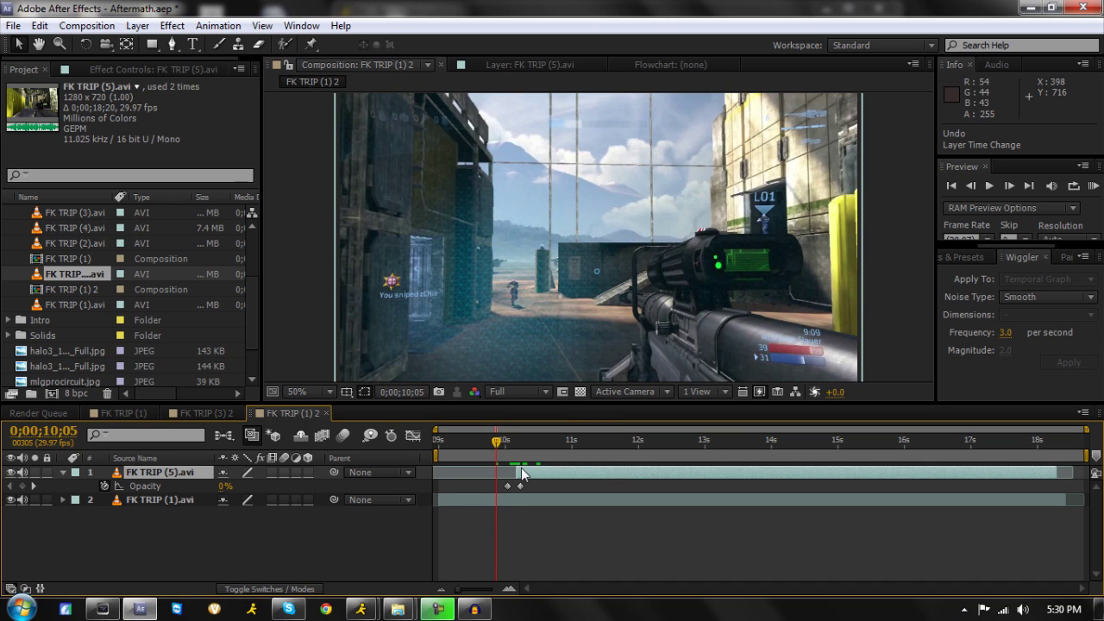
pyautogui.moveTo(497, 444); pyautogui.dragTo(520, 451)
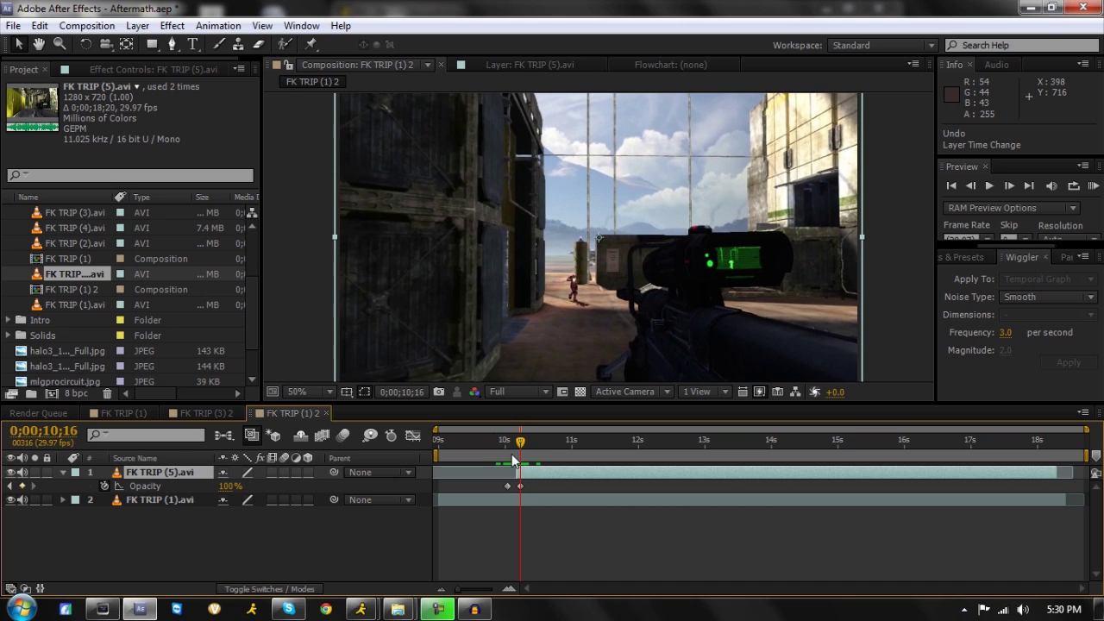
# - Add an Opacity keyframe to FK TRIP (5).avi and check the fade reaches 100% at 10;16
pyautogui.click(518, 475)
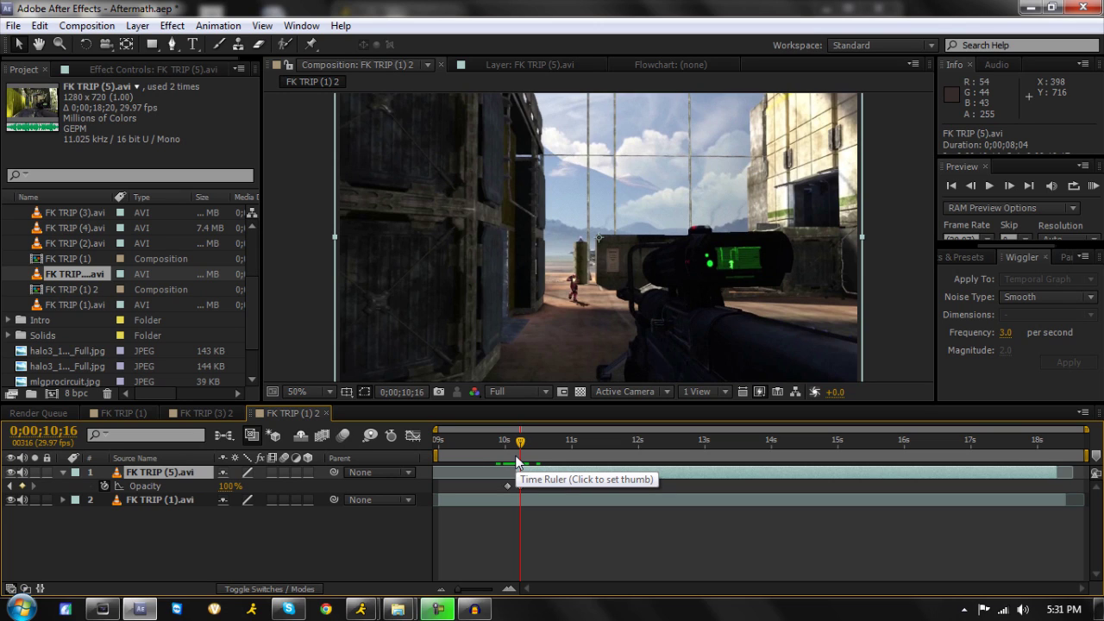
pyautogui.hotkey('alt', 'shift', 't')
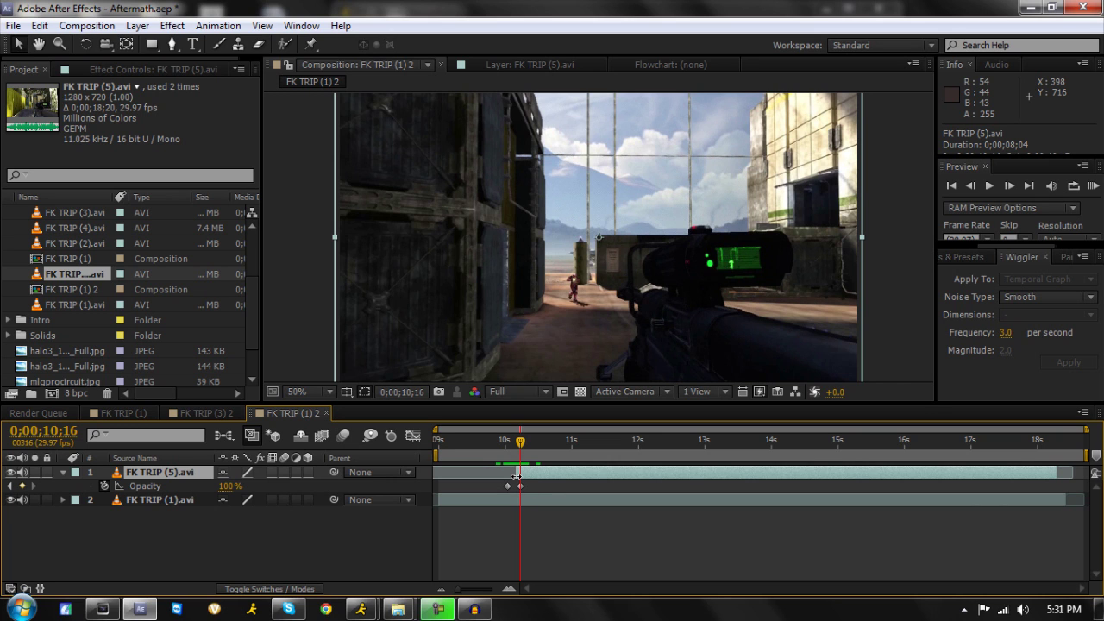
pyautogui.moveTo(486, 447); pyautogui.dragTo(520, 449)
pyautogui.click(515, 450)
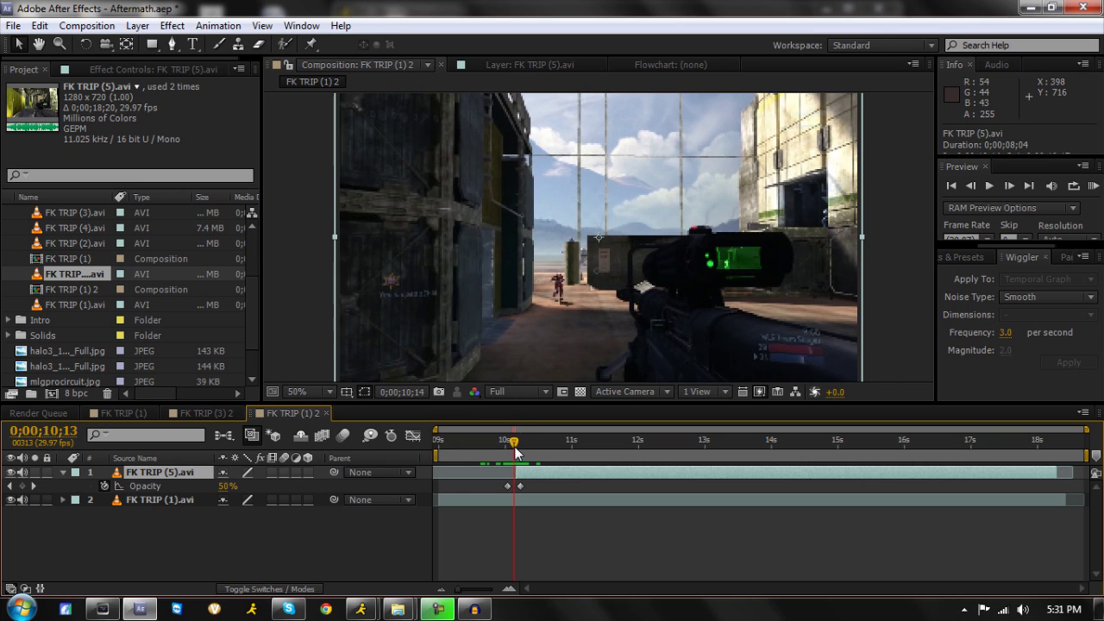
pyautogui.click(523, 448)
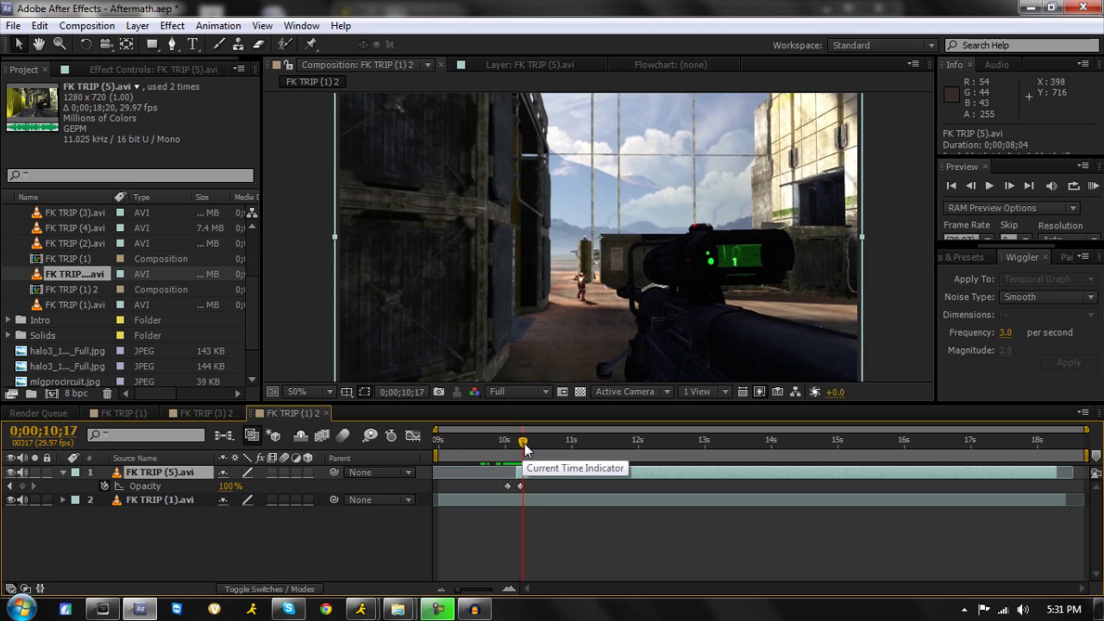
pyautogui.click(517, 445)
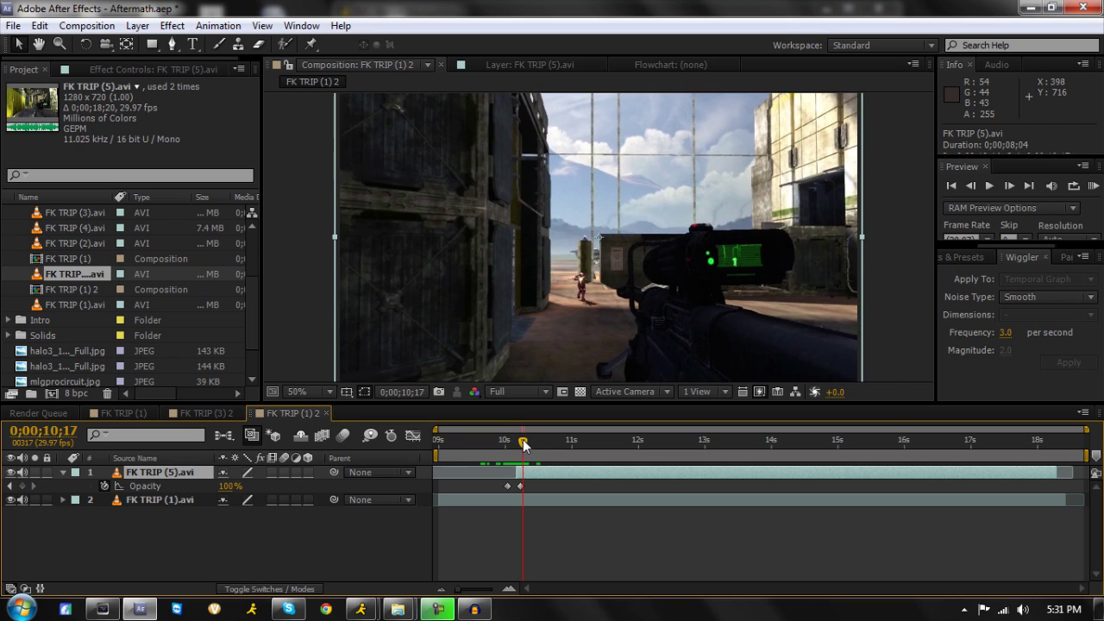
pyautogui.moveTo(518, 445); pyautogui.dragTo(521, 441)
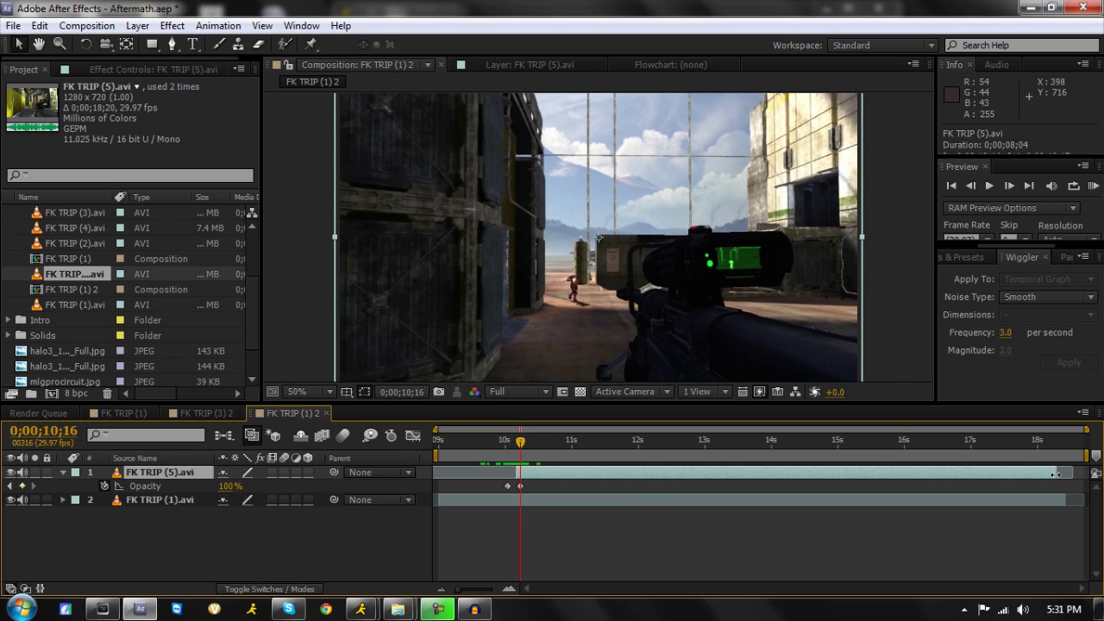
# - Trim FK TRIP (5).avi's out point to just after 11 seconds, a 26-frame duration
pyautogui.moveTo(1069, 474); pyautogui.dragTo(572, 472)
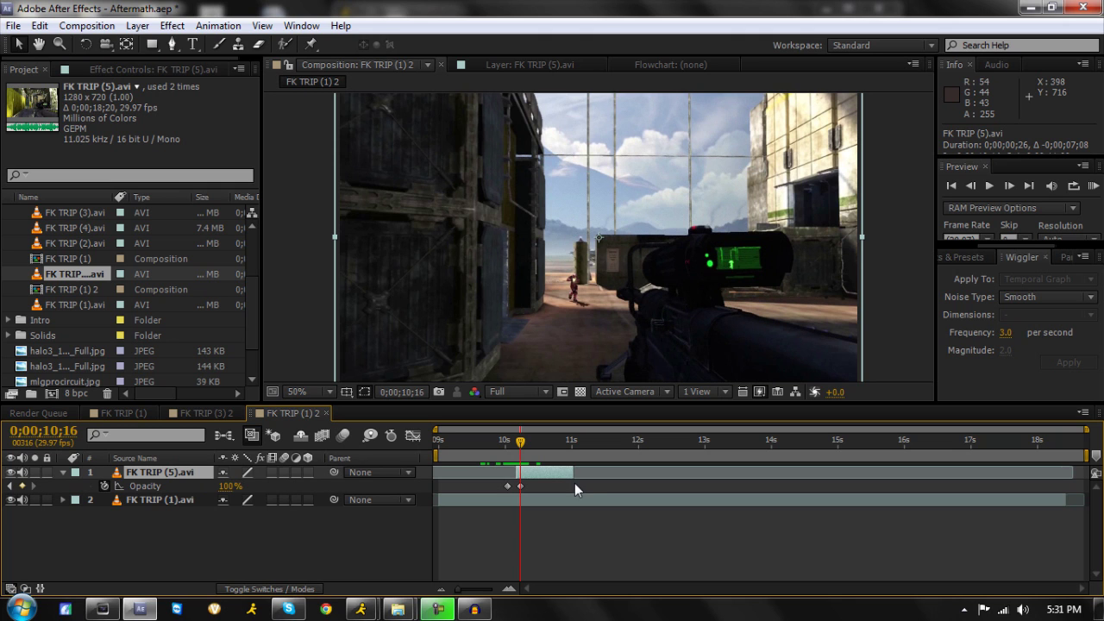
pyautogui.moveTo(520, 442)
pyautogui.mouseDown()
pyautogui.moveTo(451, 446)
pyautogui.moveTo(515, 450)
pyautogui.mouseUp()
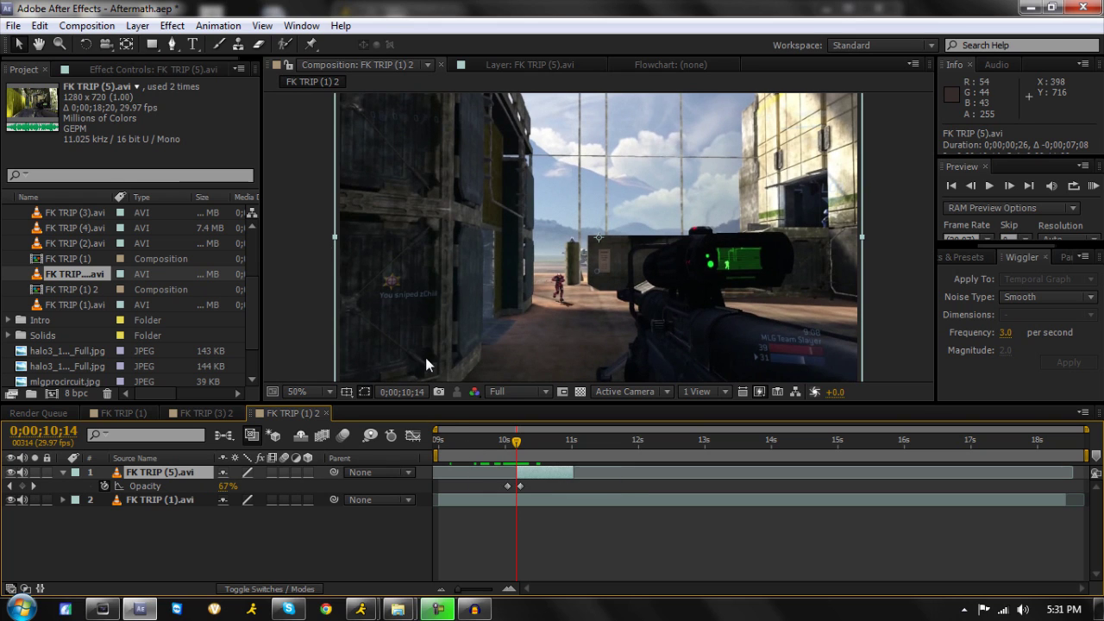
pyautogui.click(172, 25)
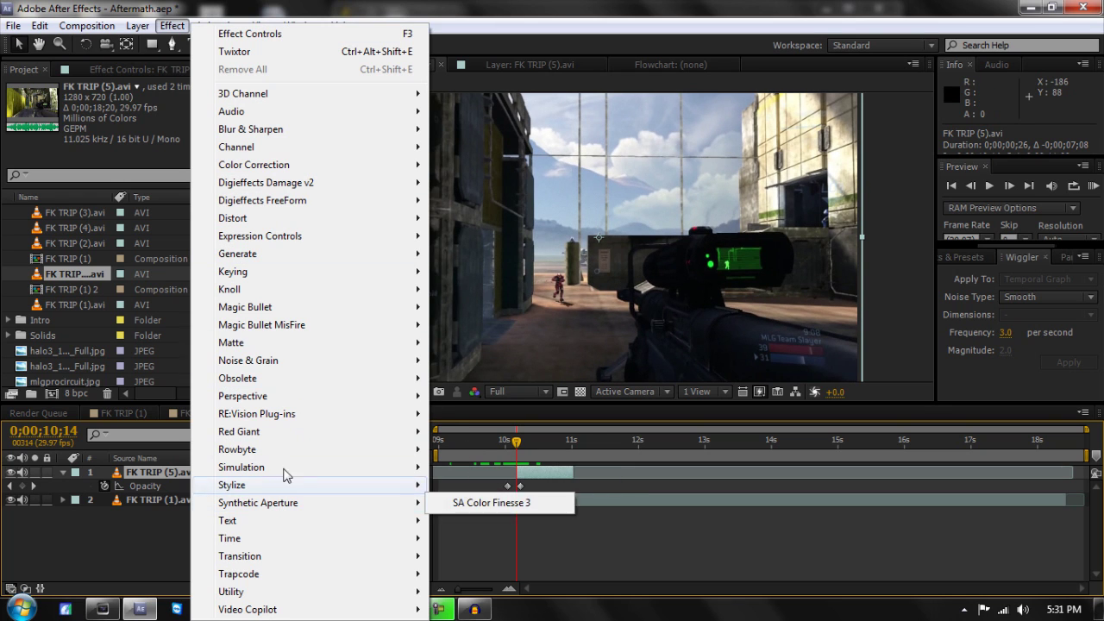
# - Apply RE:Vision Twixtor to FK TRIP (5).avi and enable frame blending for the composition
pyautogui.click(512, 485)
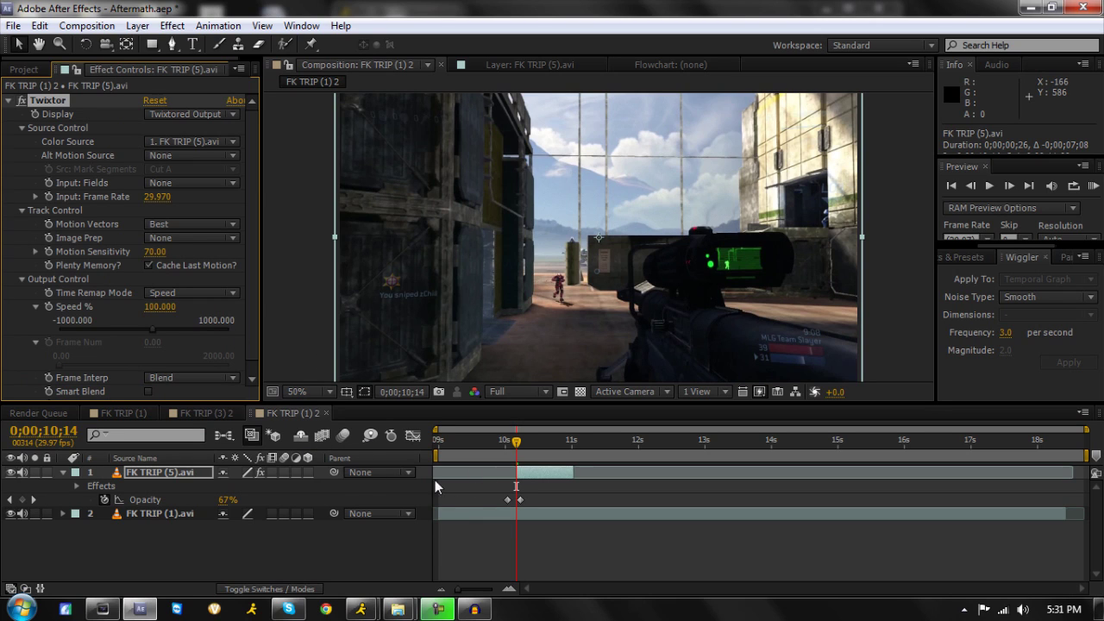
pyautogui.click(325, 436)
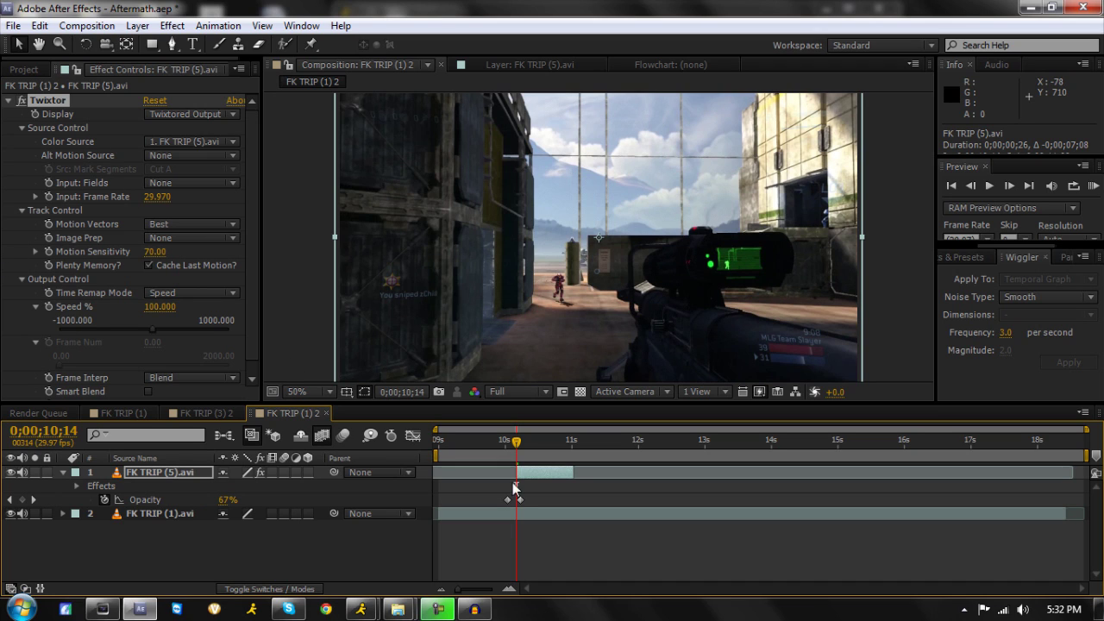
# - Select FK TRIP (5).avi and step frame by frame onto the 0;00;10;16 Opacity keyframe
pyautogui.click(529, 518)
pyautogui.click(532, 477)
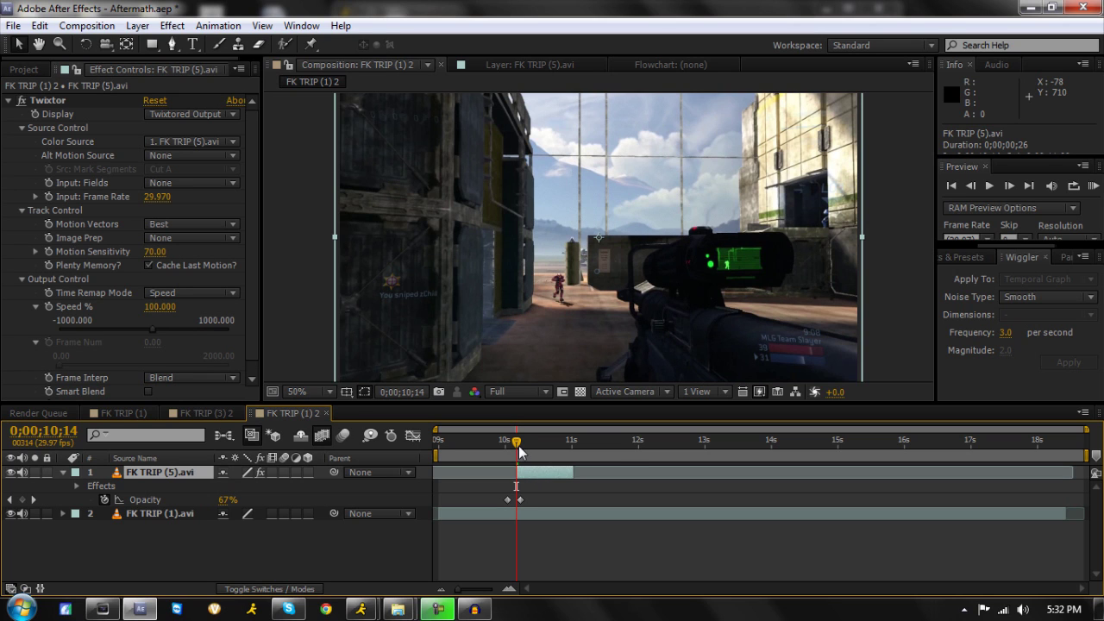
pyautogui.press('pagedown')
pyautogui.press('pagedown')
pyautogui.press('pagedown')
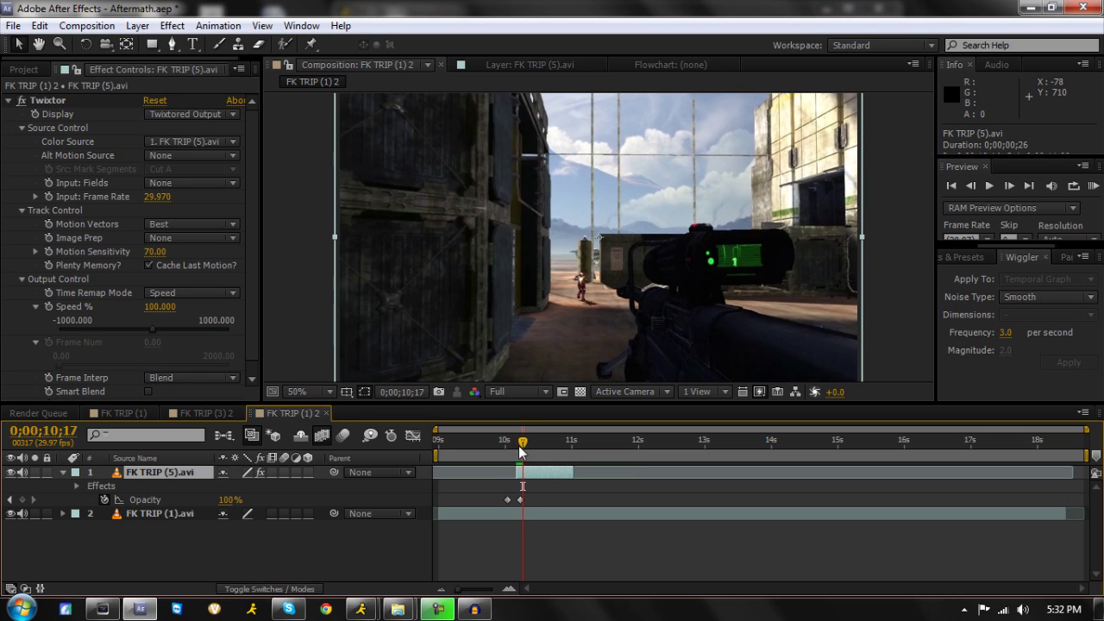
pyautogui.press('pagedown')
pyautogui.press('pagedown')
pyautogui.press('pagedown')
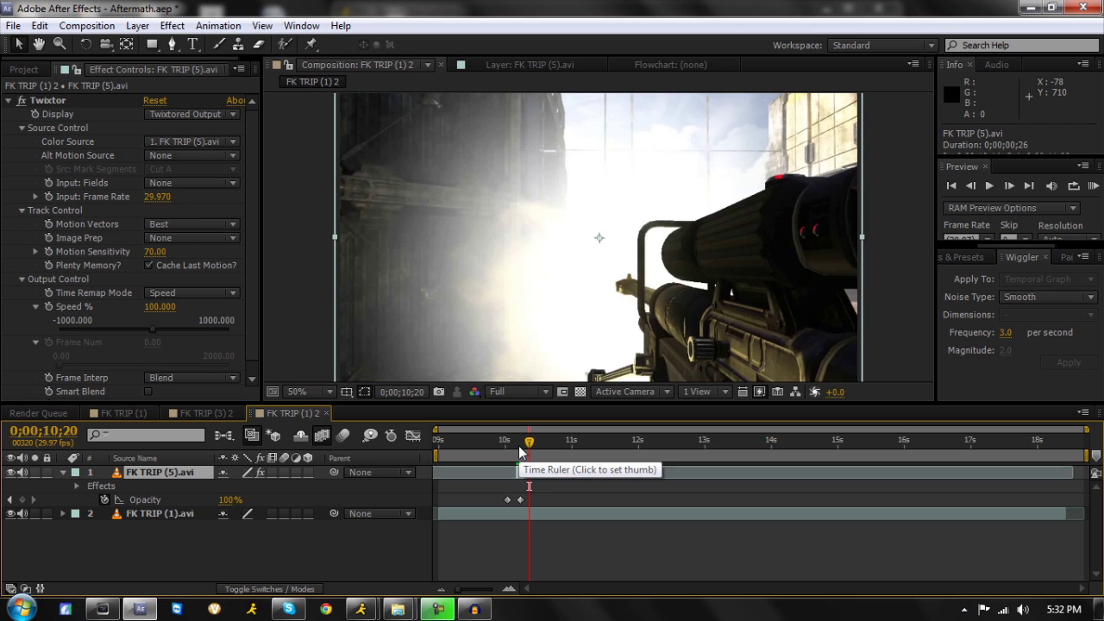
pyautogui.press('pageup')
pyautogui.press('pageup')
pyautogui.press('pageup')
pyautogui.press('pageup')
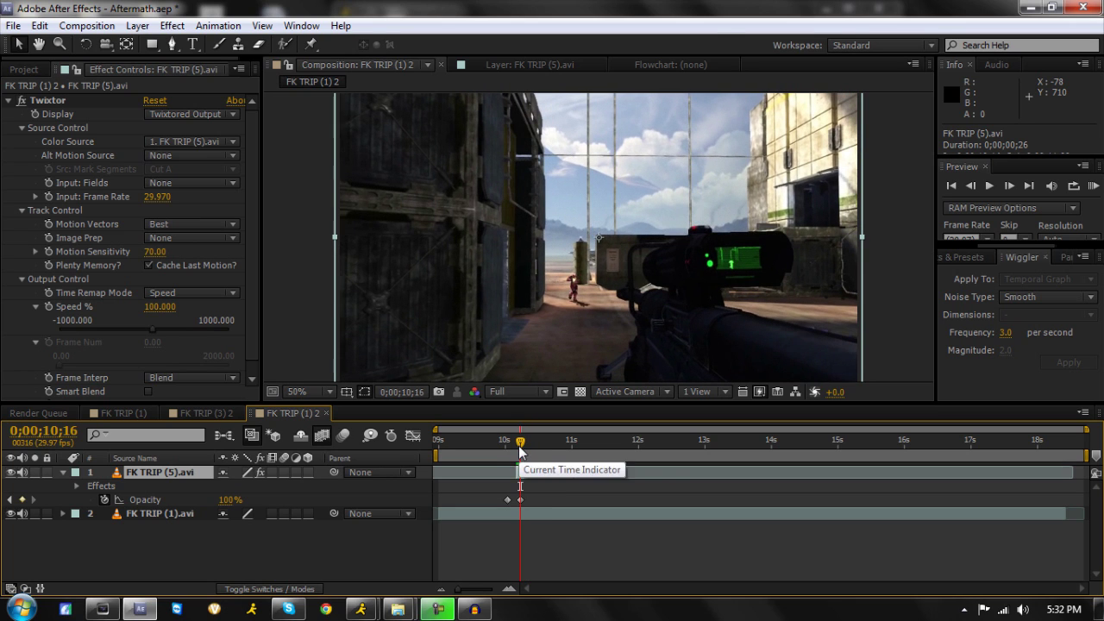
pyautogui.press('pagedown')
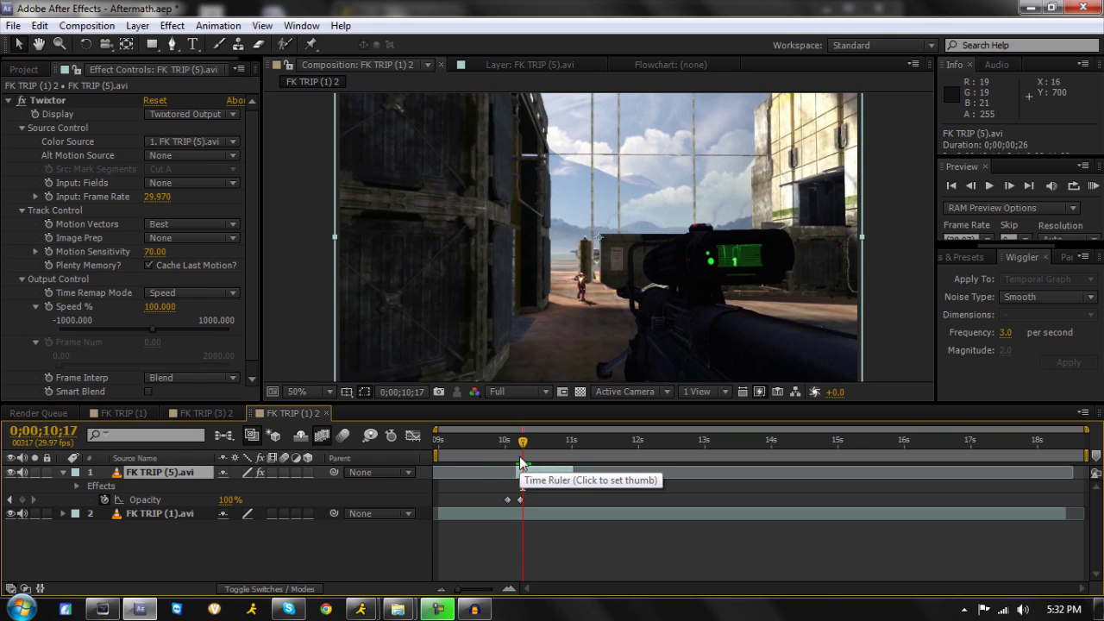
pyautogui.press('pageup')
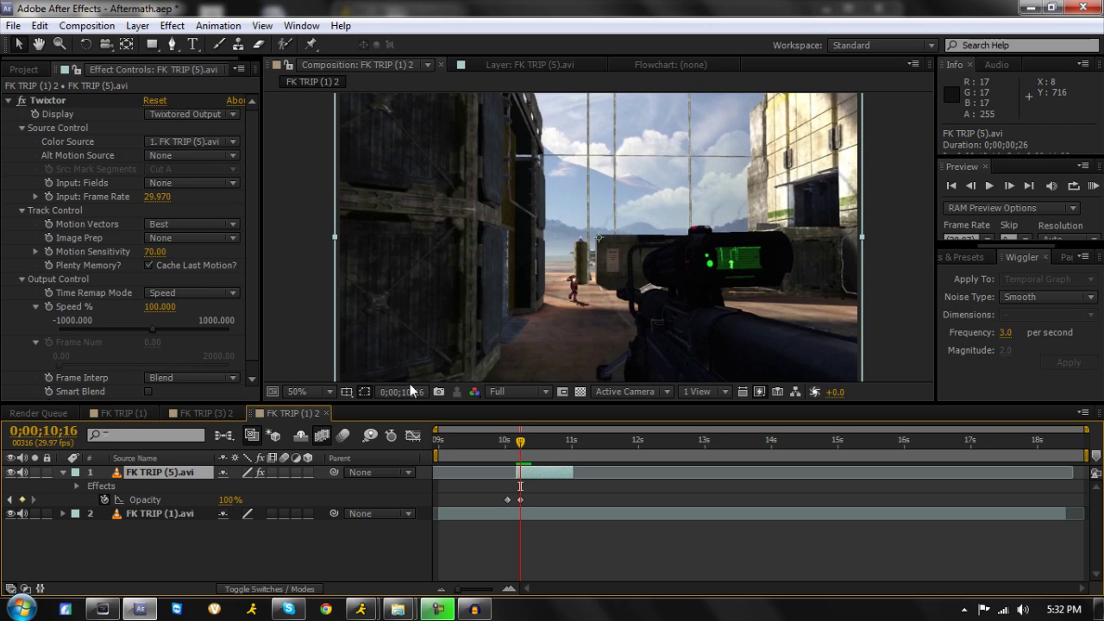
# - Keyframe Twixtor Speed % at 100 on 10;16 and 2 on 10;17, then scrub back to check
pyautogui.click(49, 307)
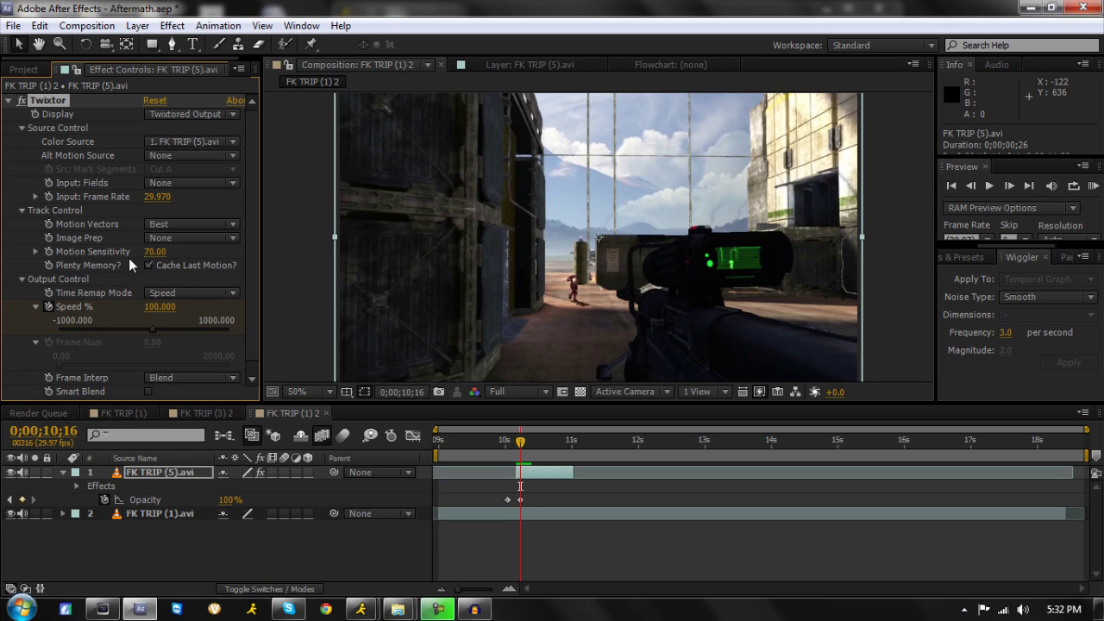
pyautogui.press('pagedown')
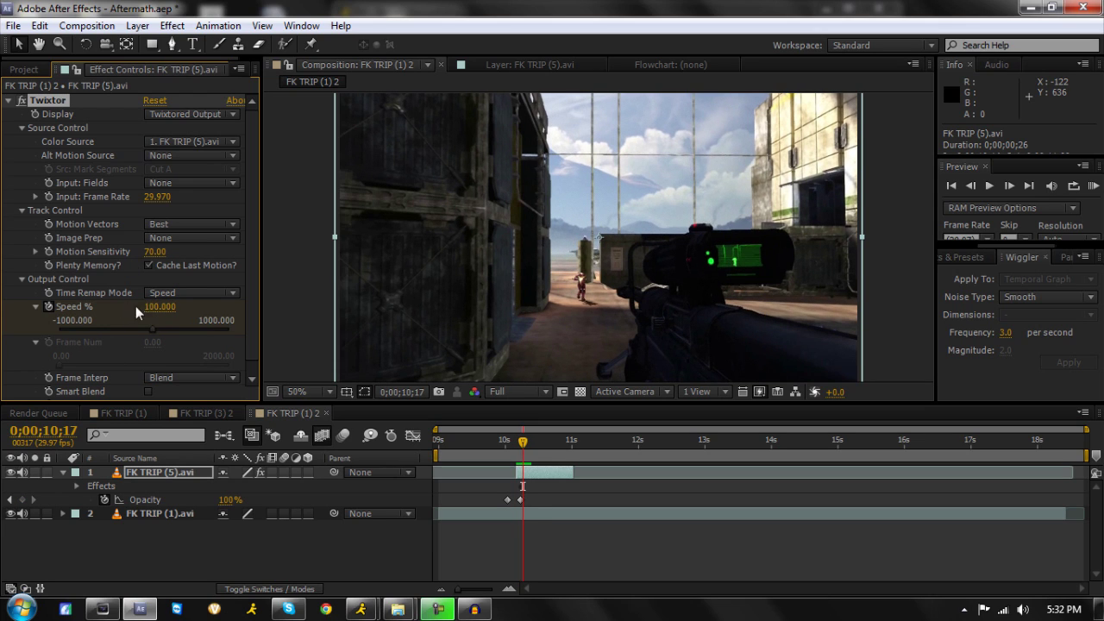
pyautogui.click(159, 306)
pyautogui.press('Return')
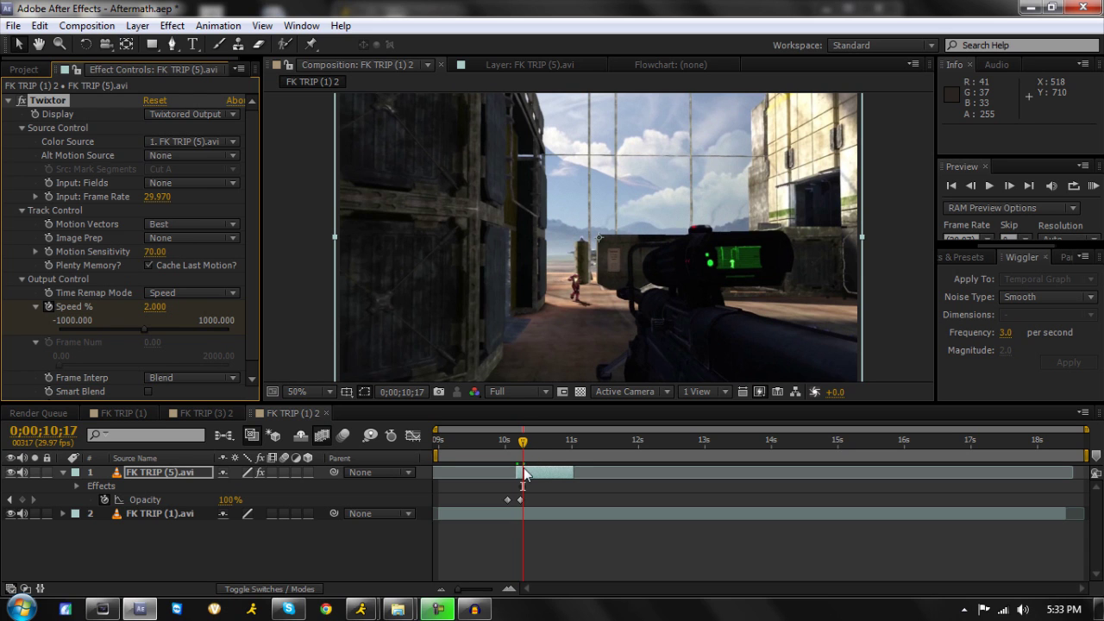
pyautogui.moveTo(525, 447); pyautogui.dragTo(578, 457)
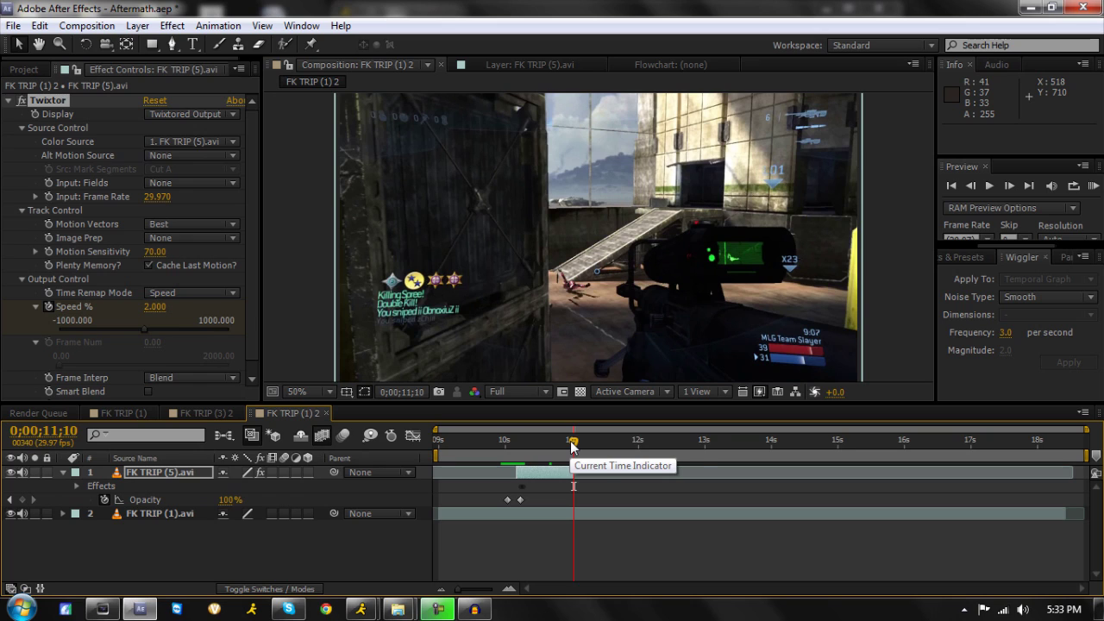
# - Duplicate the FK TRIP (1).avi HUD layer, then move the upper copy later and trim both its ends
pyautogui.click(560, 514)
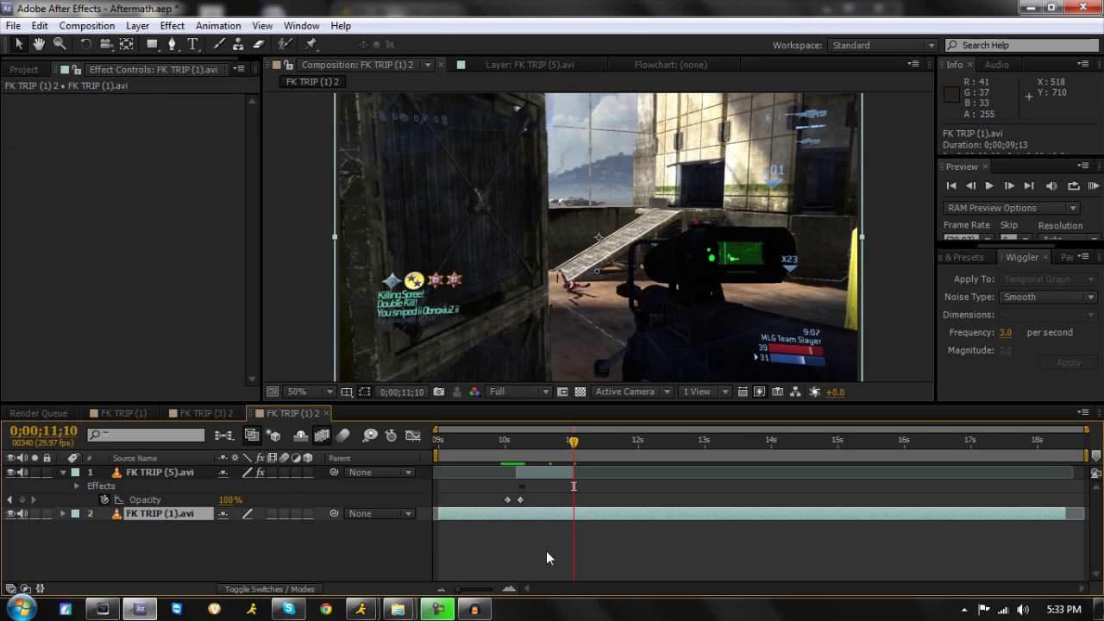
pyautogui.click(534, 537)
pyautogui.hotkey('ctrl', 'd')
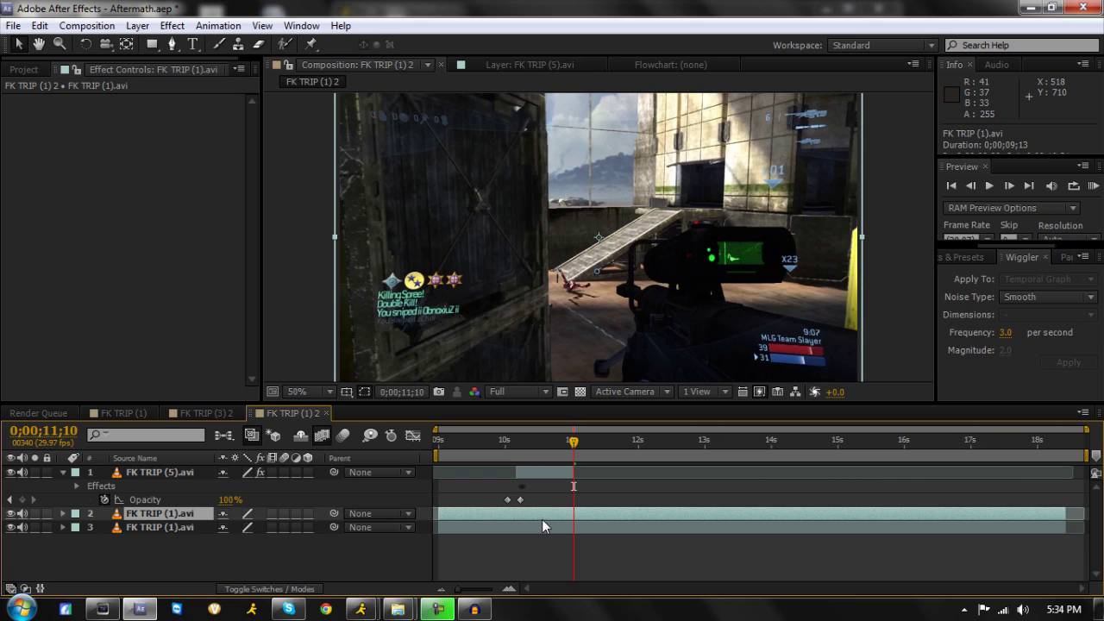
pyautogui.moveTo(541, 520); pyautogui.dragTo(560, 513)
pyautogui.moveTo(1084, 516); pyautogui.dragTo(791, 515)
pyautogui.moveTo(589, 512)
pyautogui.mouseDown()
pyautogui.moveTo(655, 515)
pyautogui.moveTo(616, 525)
pyautogui.mouseUp()
pyautogui.moveTo(491, 514); pyautogui.dragTo(524, 519)
# - Nudge the upper HUD copy's start by one frame, checking the cut between 10;13 and 10;18
pyautogui.moveTo(525, 445)
pyautogui.mouseDown()
pyautogui.moveTo(510, 453)
pyautogui.moveTo(517, 458)
pyautogui.mouseUp()
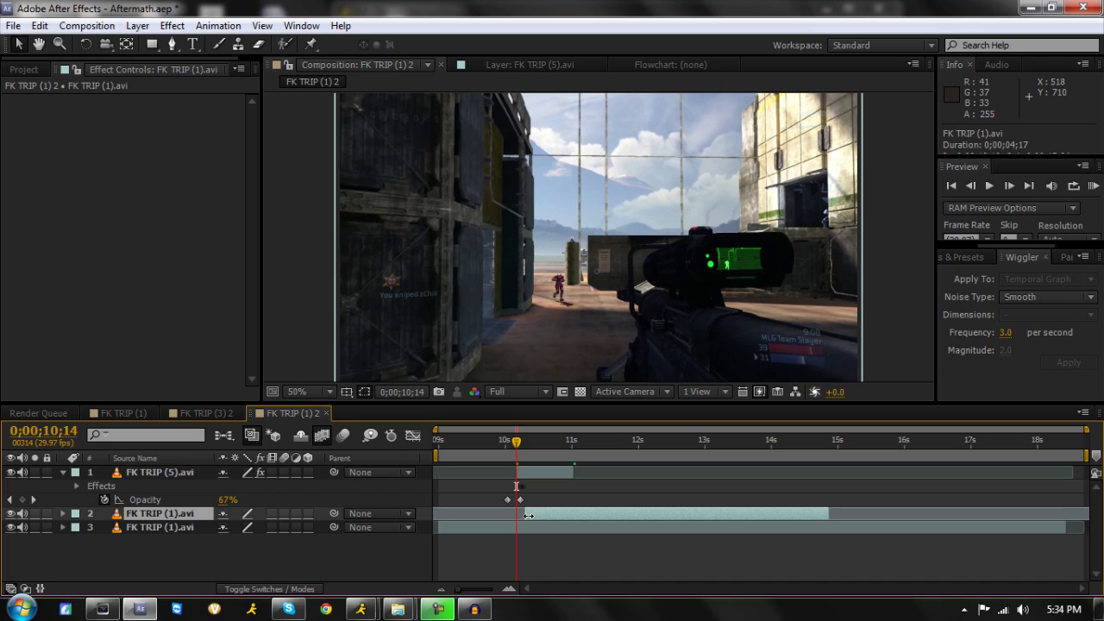
pyautogui.moveTo(526, 515); pyautogui.dragTo(525, 516)
pyautogui.moveTo(518, 450); pyautogui.dragTo(556, 451)
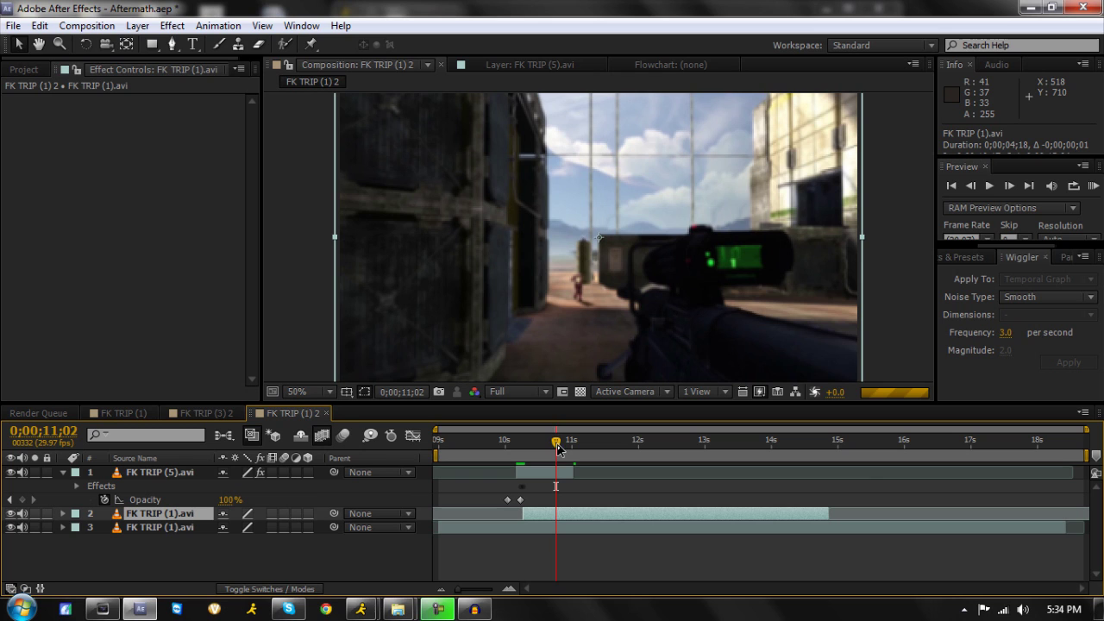
pyautogui.moveTo(557, 445); pyautogui.dragTo(429, 453)
pyautogui.press('space')
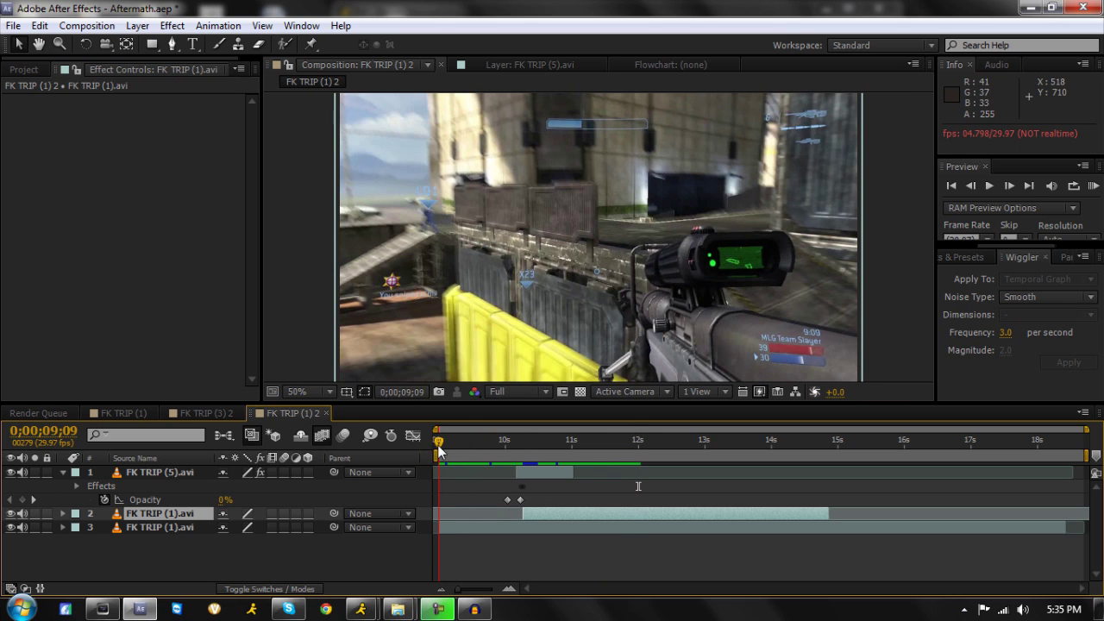
pyautogui.moveTo(438, 449)
pyautogui.mouseDown()
pyautogui.moveTo(537, 448)
pyautogui.moveTo(438, 448)
pyautogui.mouseUp()
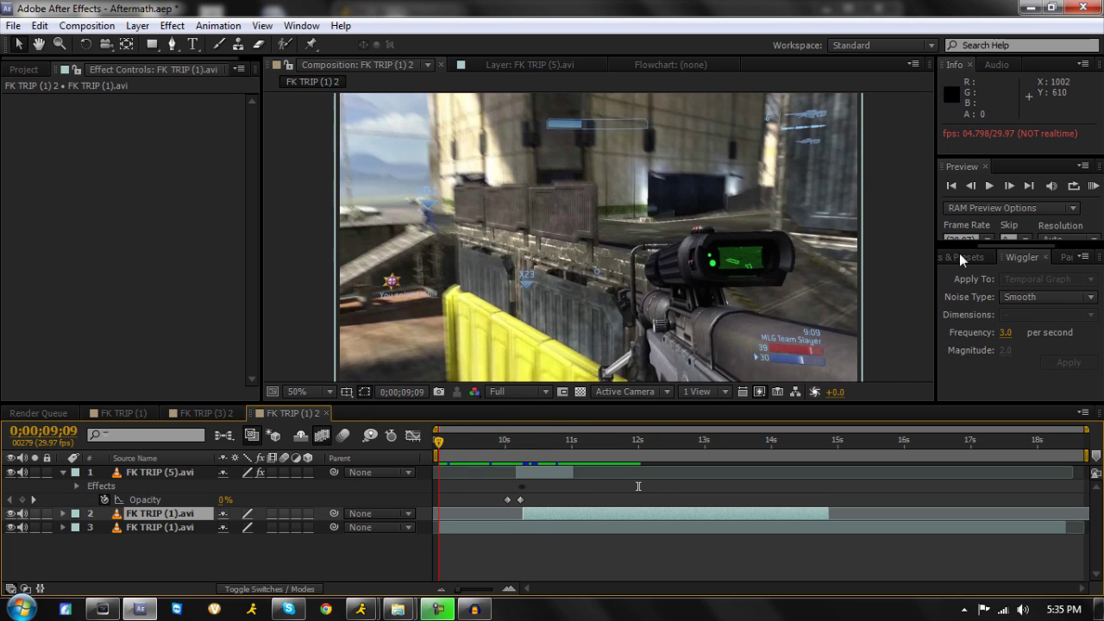
pyautogui.press('space')
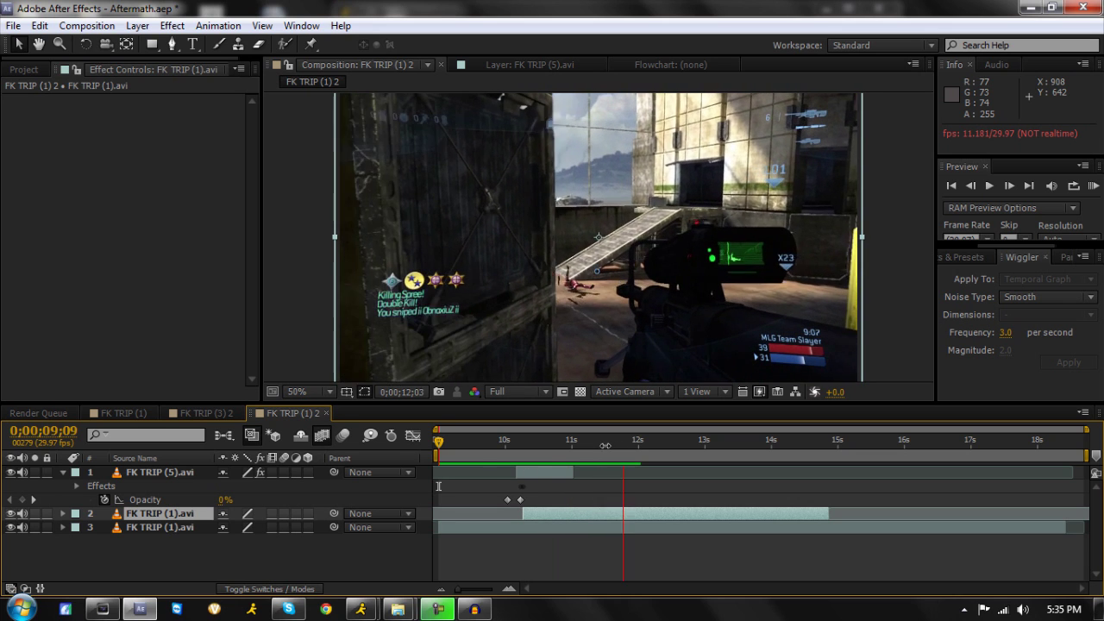
pyautogui.click(471, 447)
pyautogui.moveTo(471, 447); pyautogui.dragTo(438, 448)
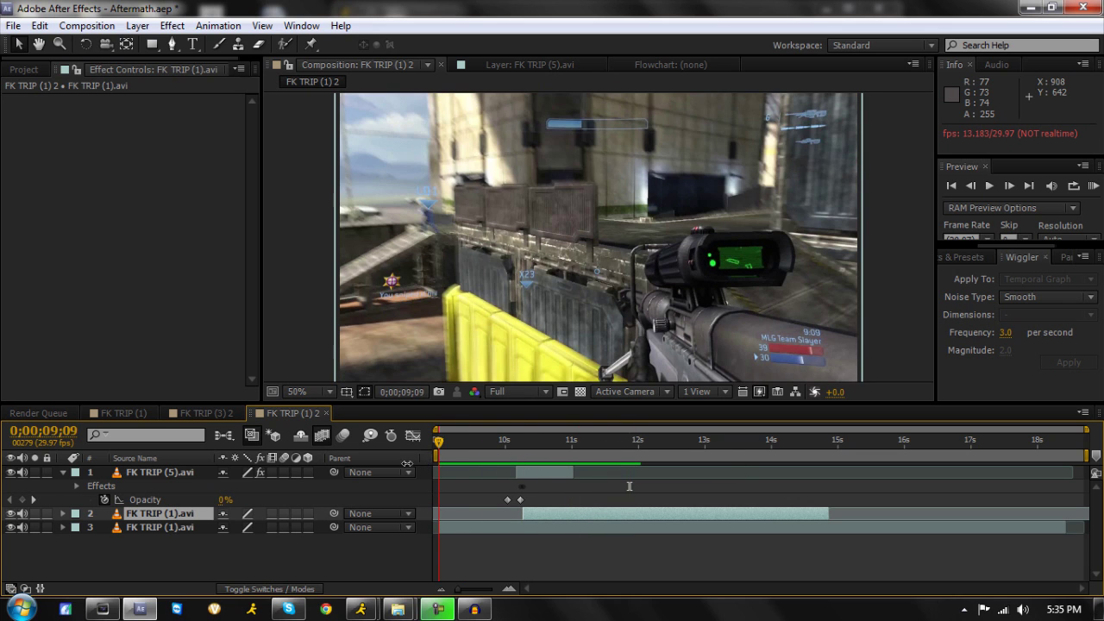